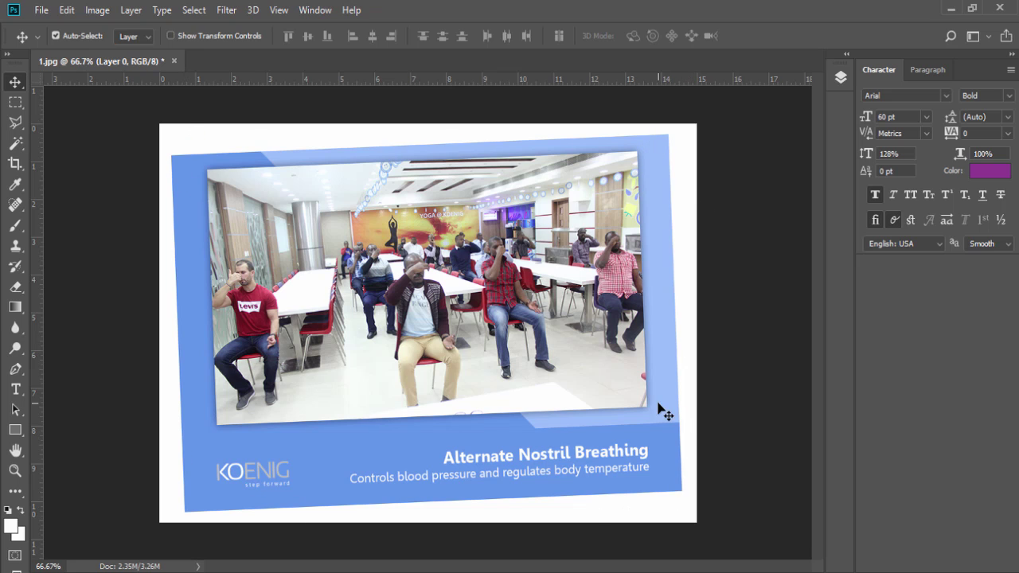
Frame the whole tilted slide in a crop box, adjusting the left and right edges.
{"action": "left_click", "coordinate": [16, 165]}
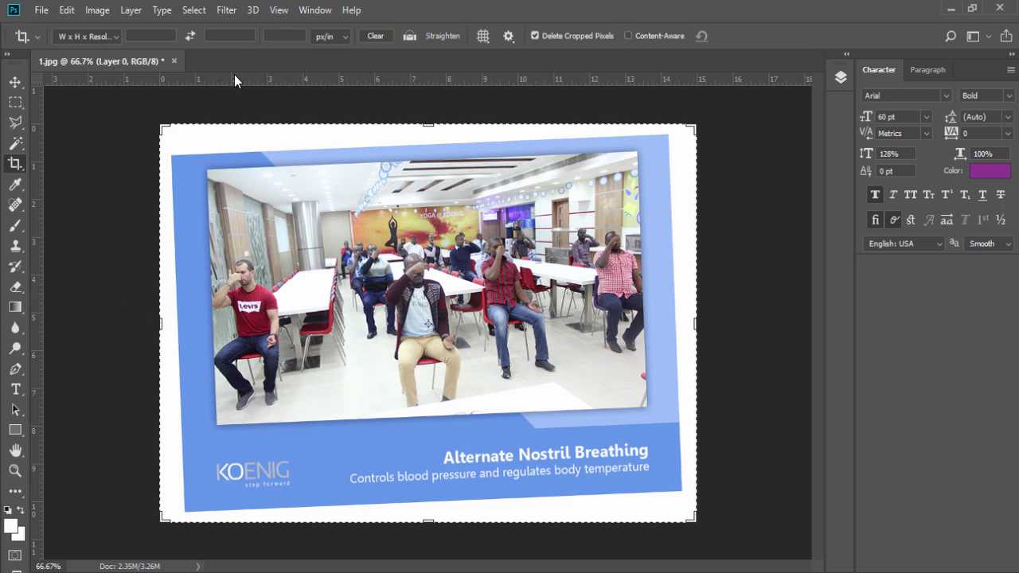
{"action": "left_click_drag", "start_coordinate": [159, 325], "coordinate": [173, 325]}
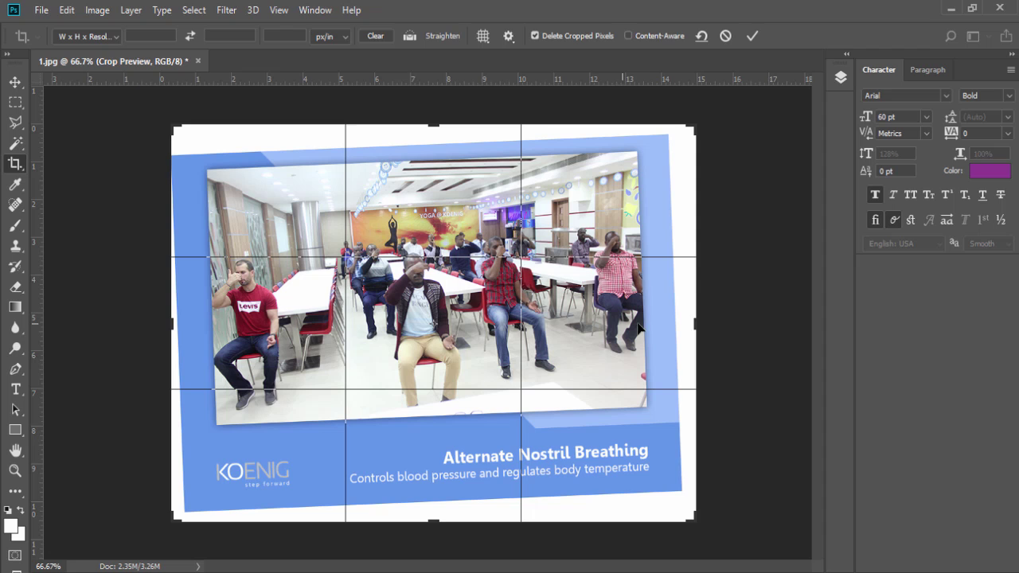
{"action": "mouse_move", "coordinate": [692, 325]}
{"action": "left_mouse_down"}
{"action": "mouse_move", "coordinate": [678, 324]}
{"action": "mouse_move", "coordinate": [691, 321]}
{"action": "left_mouse_up"}
{"action": "left_click_drag", "start_coordinate": [174, 322], "coordinate": [161, 322]}
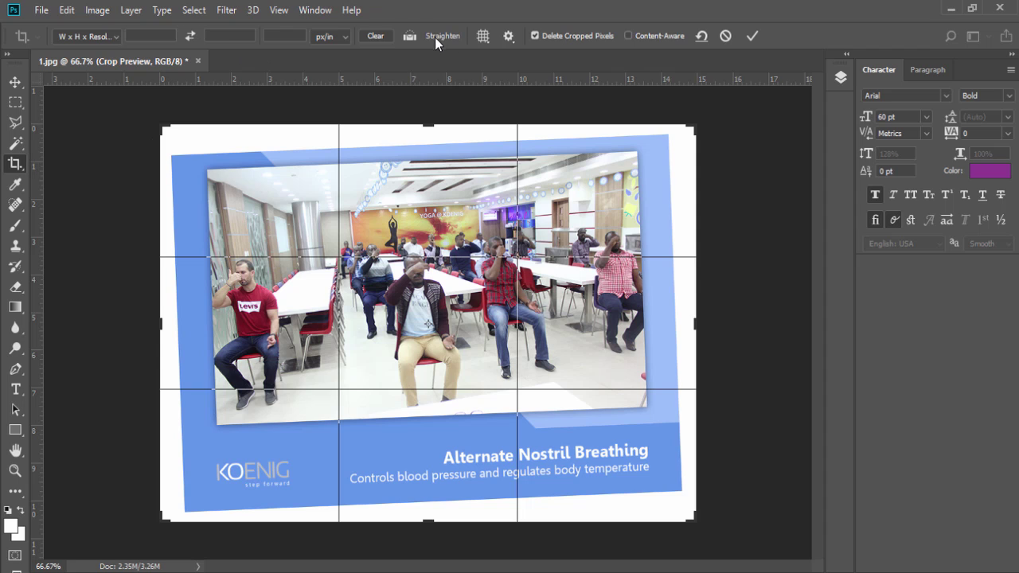
Level the slide about 2.1° by drawing a Straighten line along its top edge.
{"action": "left_click", "coordinate": [408, 38]}
{"action": "left_click_drag", "start_coordinate": [171, 154], "coordinate": [667, 135]}
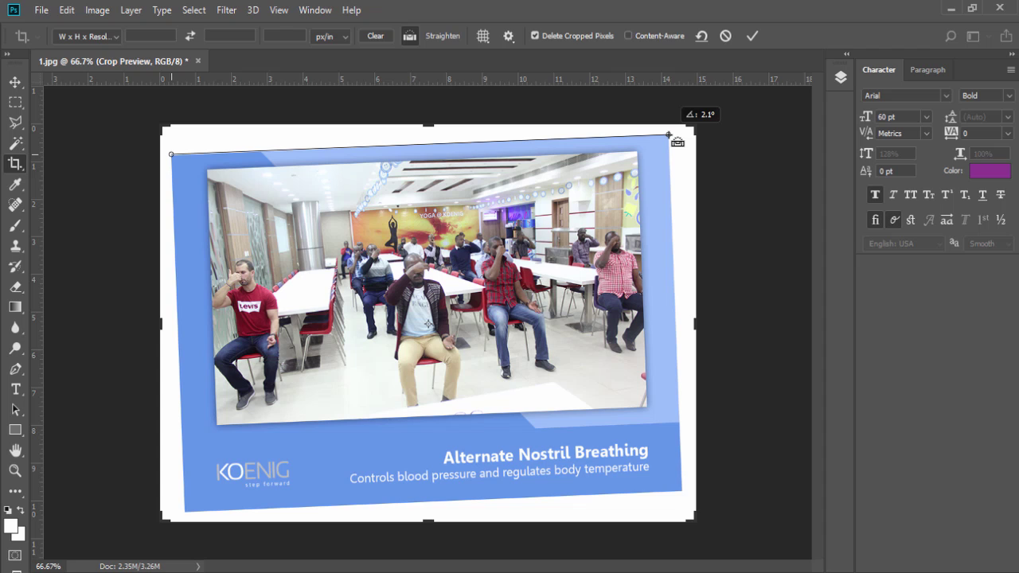
{"action": "left_click_drag", "start_coordinate": [667, 135], "coordinate": [668, 135]}
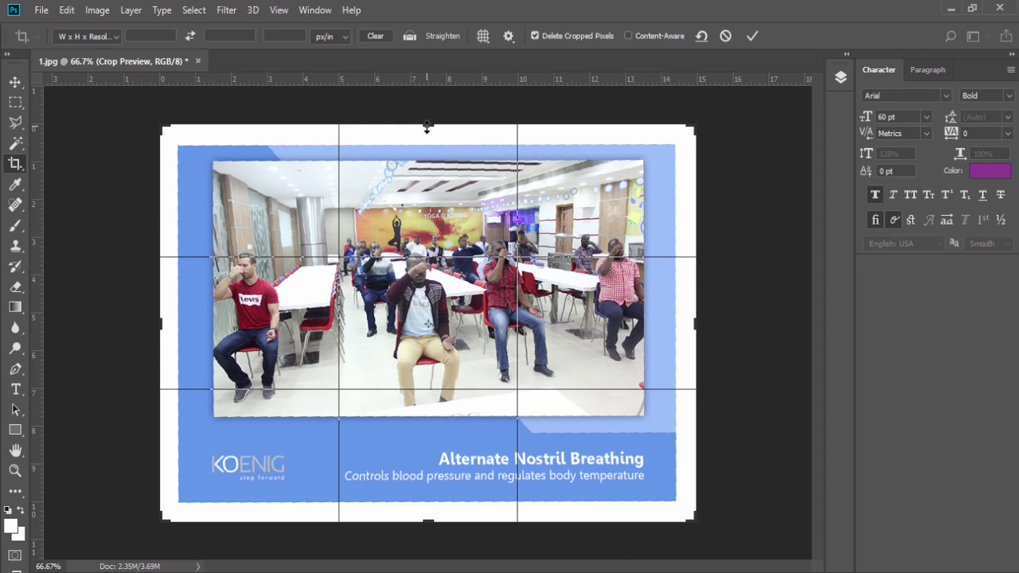
Trim the crop's top, bottom and sides to the blue border, then commit the crop.
{"action": "left_click_drag", "start_coordinate": [427, 125], "coordinate": [427, 145]}
{"action": "key", "text": "ctrl+r"}
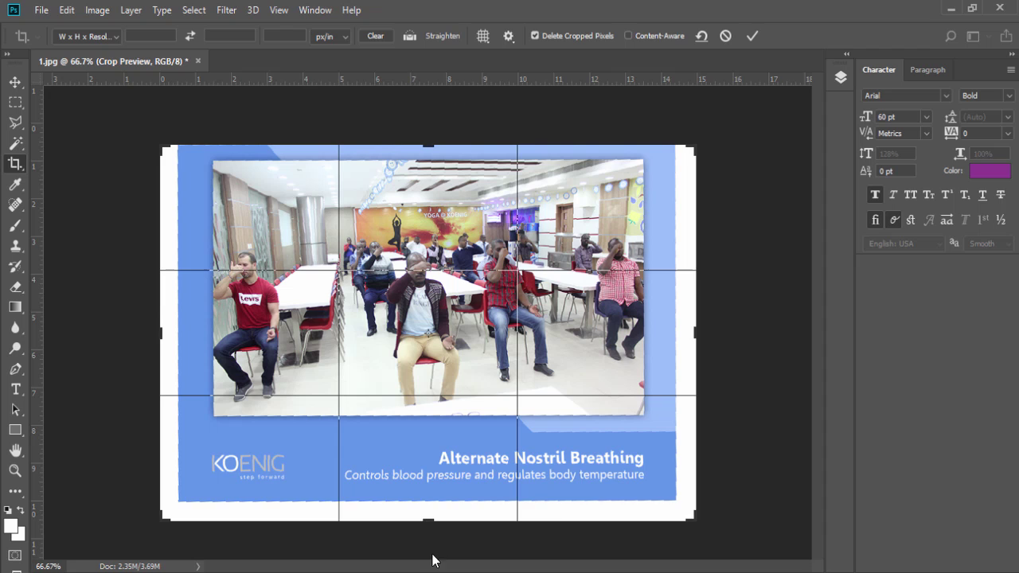
{"action": "left_click_drag", "start_coordinate": [430, 520], "coordinate": [430, 500]}
{"action": "left_click_drag", "start_coordinate": [689, 321], "coordinate": [692, 323]}
{"action": "left_click_drag", "start_coordinate": [430, 501], "coordinate": [430, 500]}
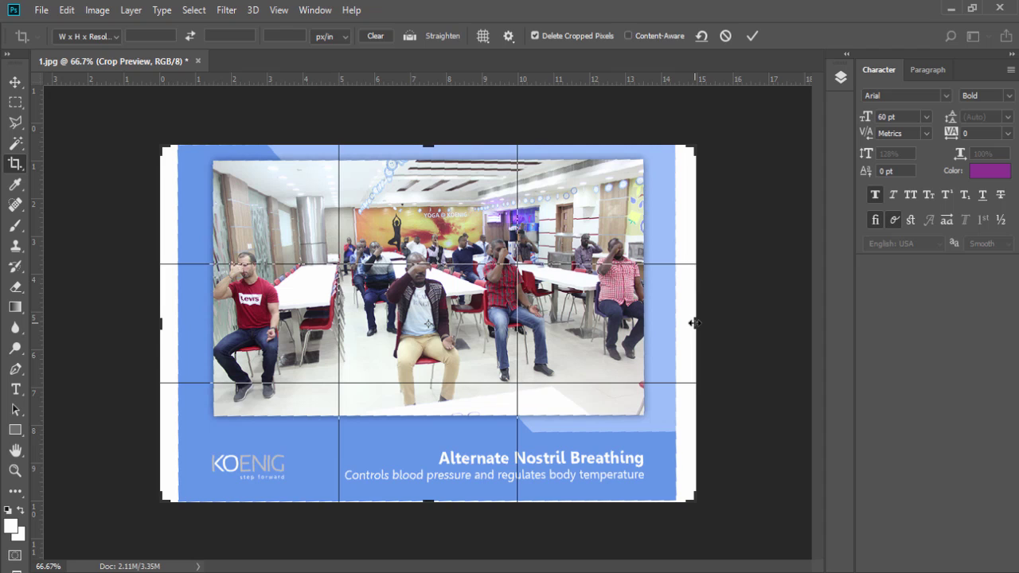
{"action": "left_click_drag", "start_coordinate": [692, 322], "coordinate": [671, 322]}
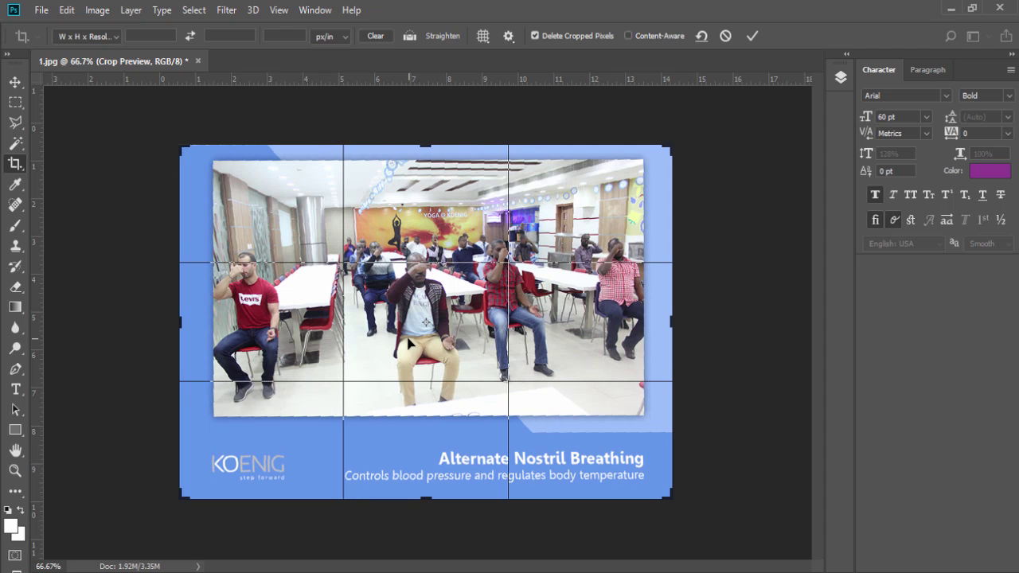
{"action": "left_click", "coordinate": [754, 36]}
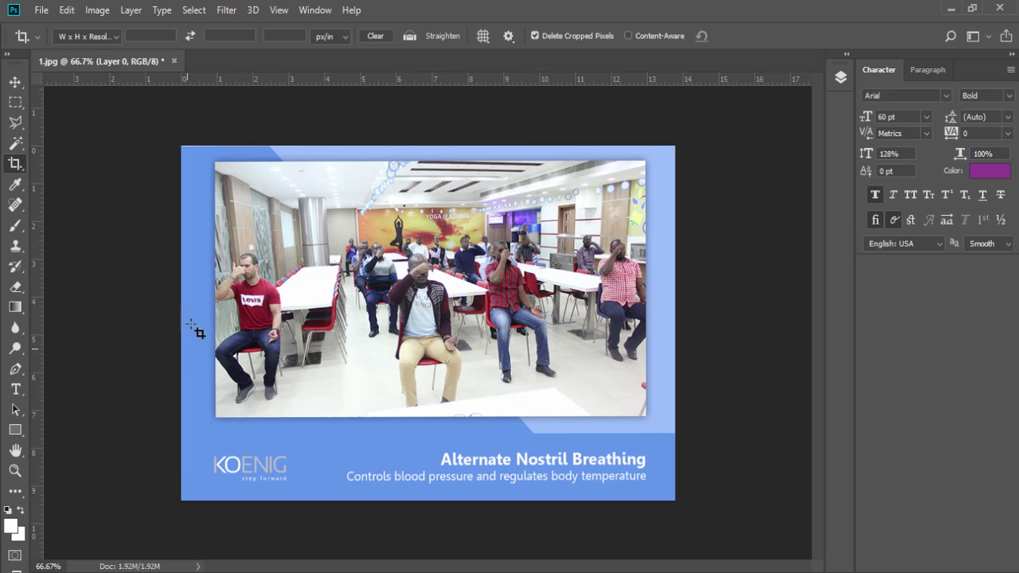
Undo the crop, restart cropping, and try the 5:7, 4:5 and 1:1 ratio presets.
{"action": "key", "text": "ctrl"}
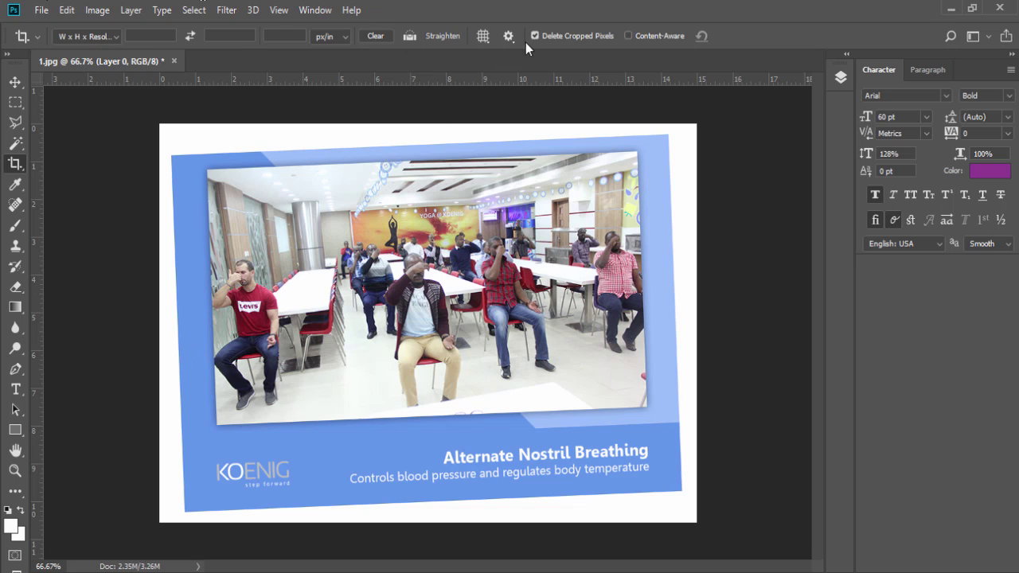
{"action": "left_click", "coordinate": [13, 165]}
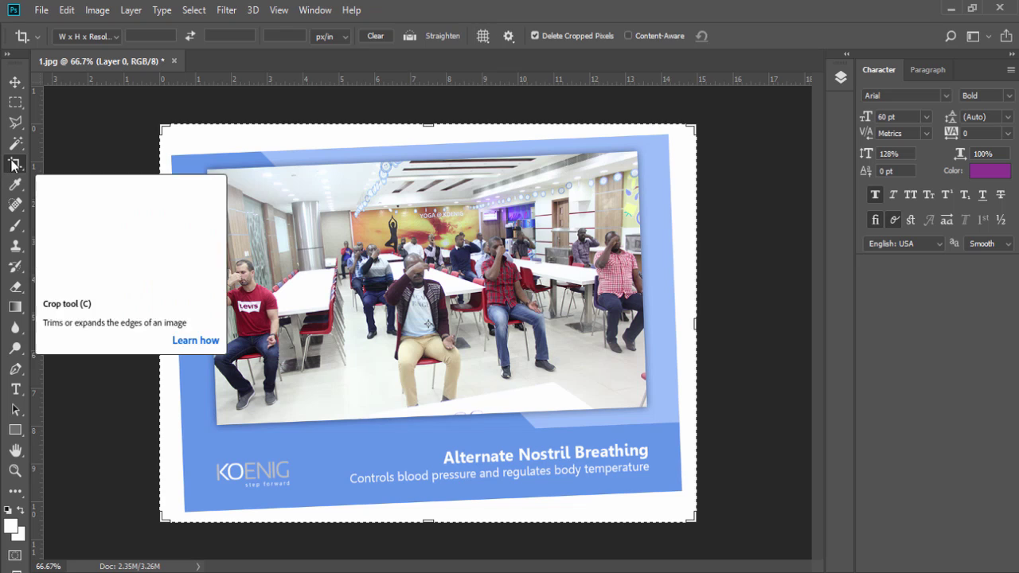
{"action": "left_click", "coordinate": [109, 36]}
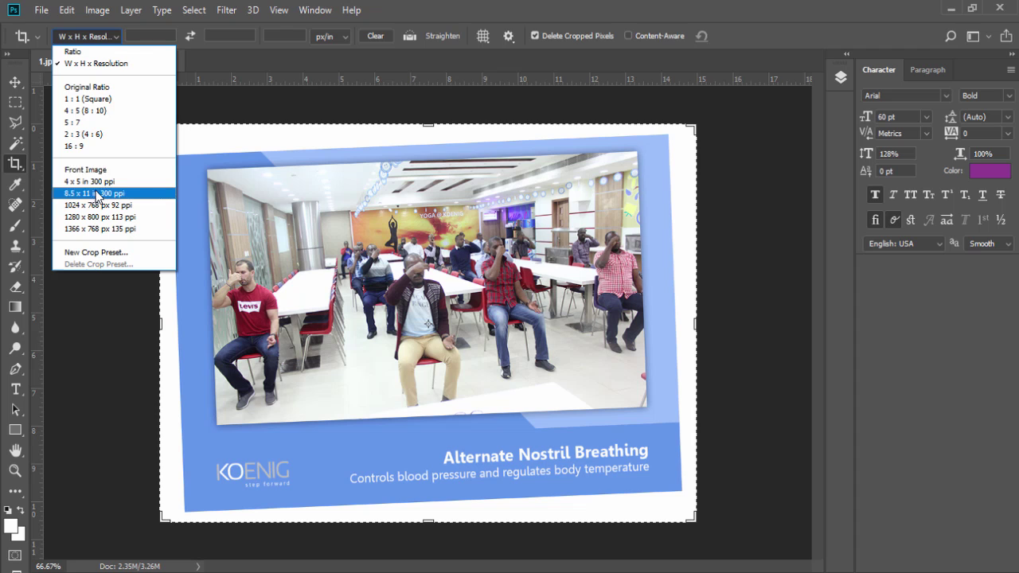
{"action": "left_click", "coordinate": [93, 122]}
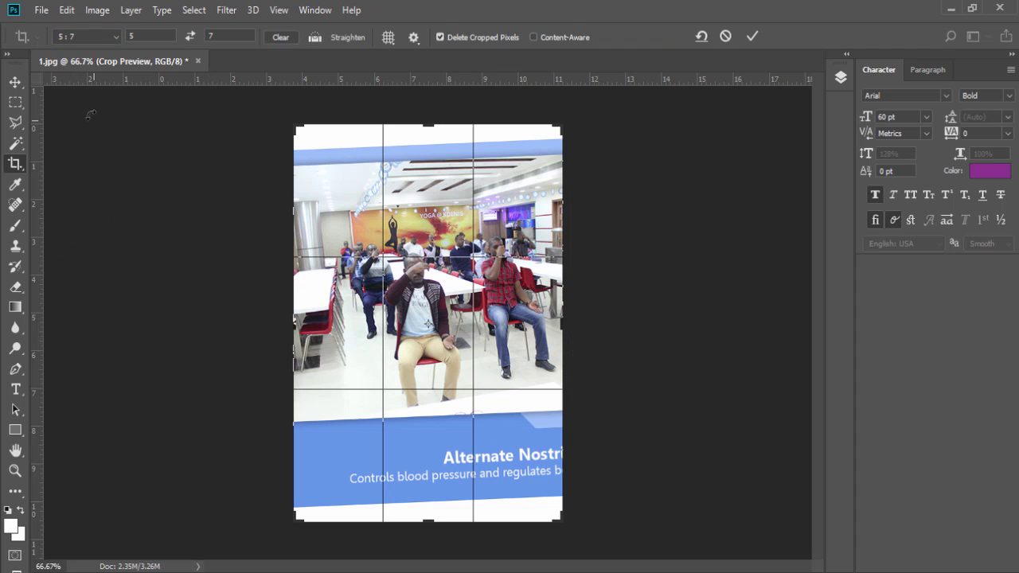
{"action": "left_click", "coordinate": [89, 37]}
{"action": "left_click", "coordinate": [82, 111]}
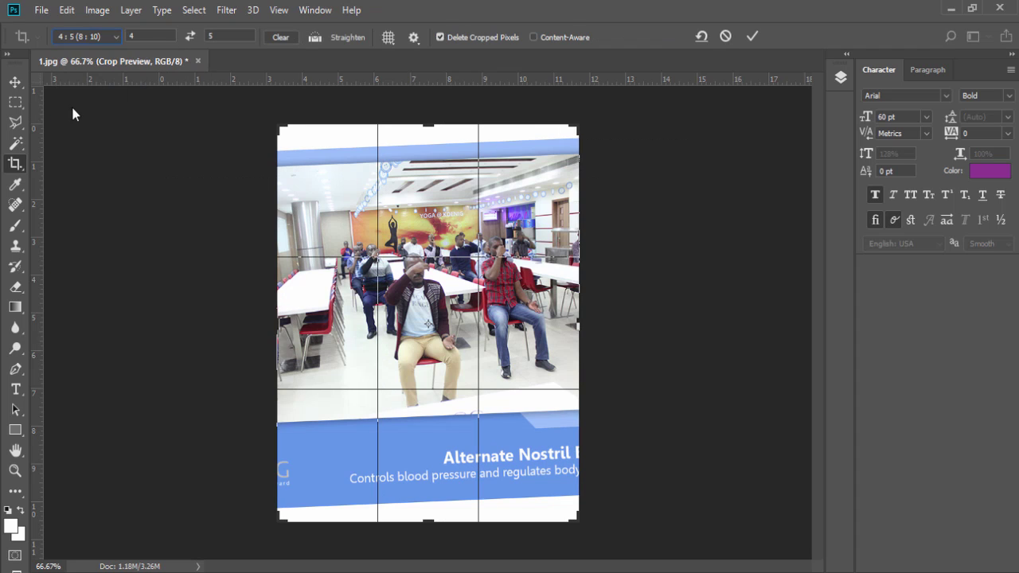
{"action": "left_click", "coordinate": [90, 36]}
{"action": "left_click", "coordinate": [86, 100]}
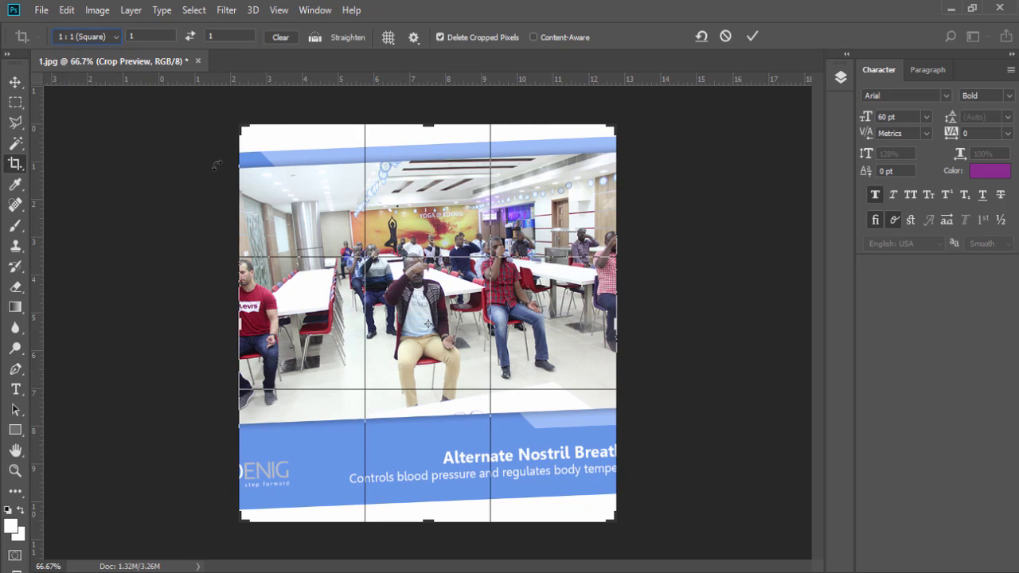
{"action": "left_click", "coordinate": [109, 36]}
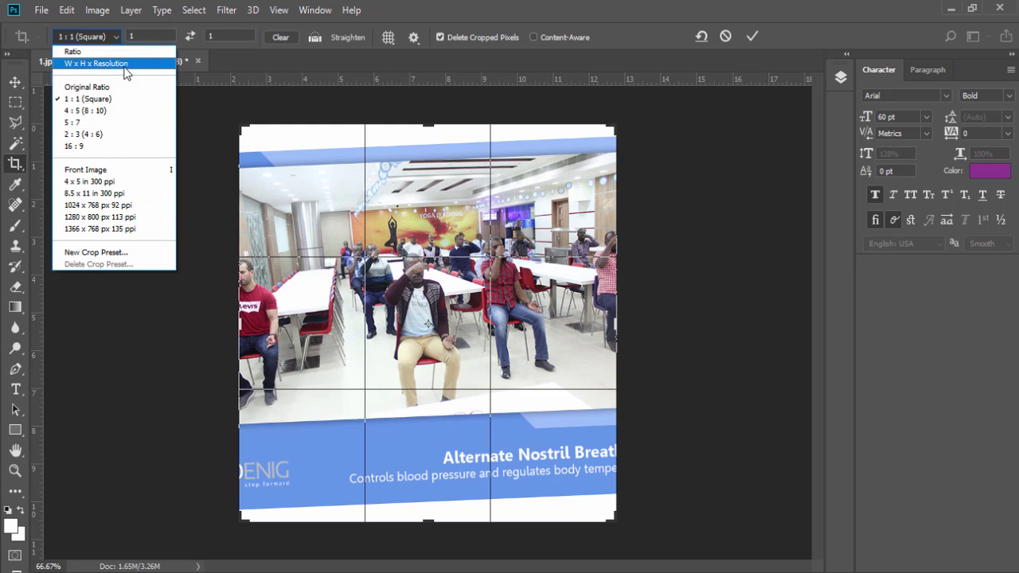
Use W x H x Resolution, widen the crop past the slide, and enter 450 in by 550.
{"action": "left_click", "coordinate": [88, 63]}
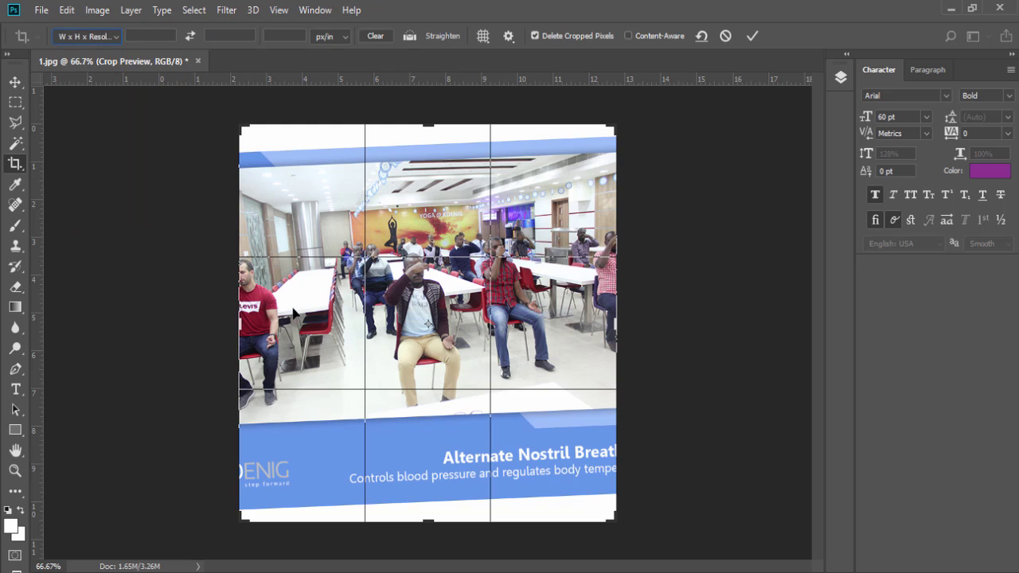
{"action": "left_click_drag", "start_coordinate": [238, 328], "coordinate": [162, 319]}
{"action": "key", "text": "ctrl+r"}
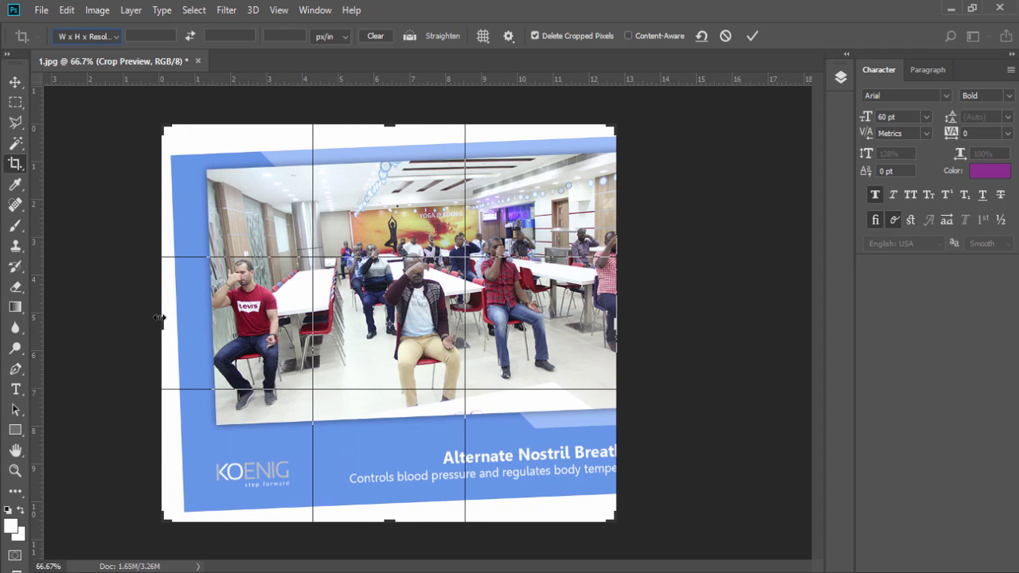
{"action": "left_click_drag", "start_coordinate": [611, 334], "coordinate": [703, 326]}
{"action": "key", "text": "ctrl+r"}
{"action": "key", "text": "ctrl+r"}
{"action": "left_click", "coordinate": [224, 34]}
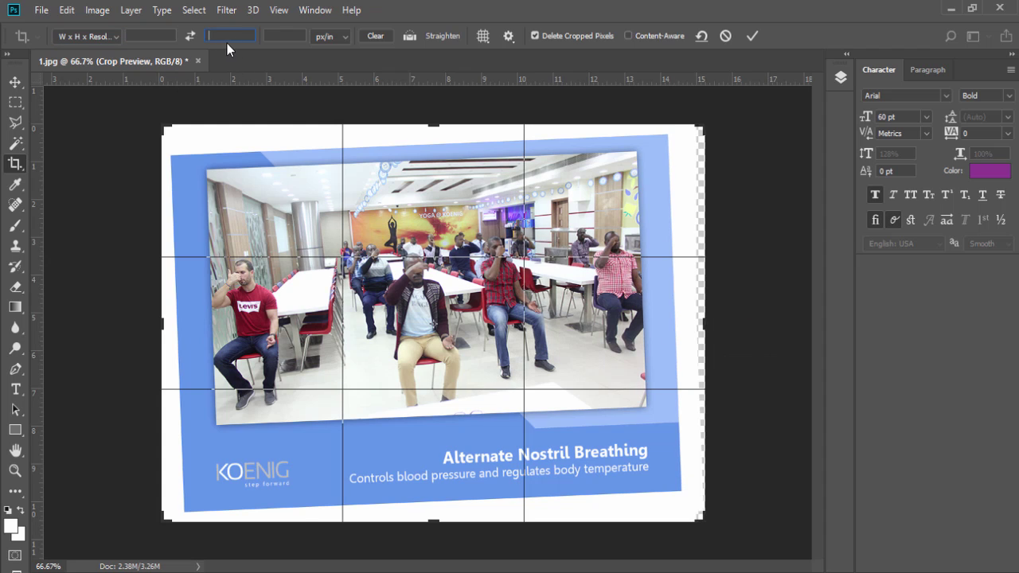
{"action": "left_click", "coordinate": [164, 36]}
{"action": "type", "text": "45"}
{"action": "type", "text": "550"}
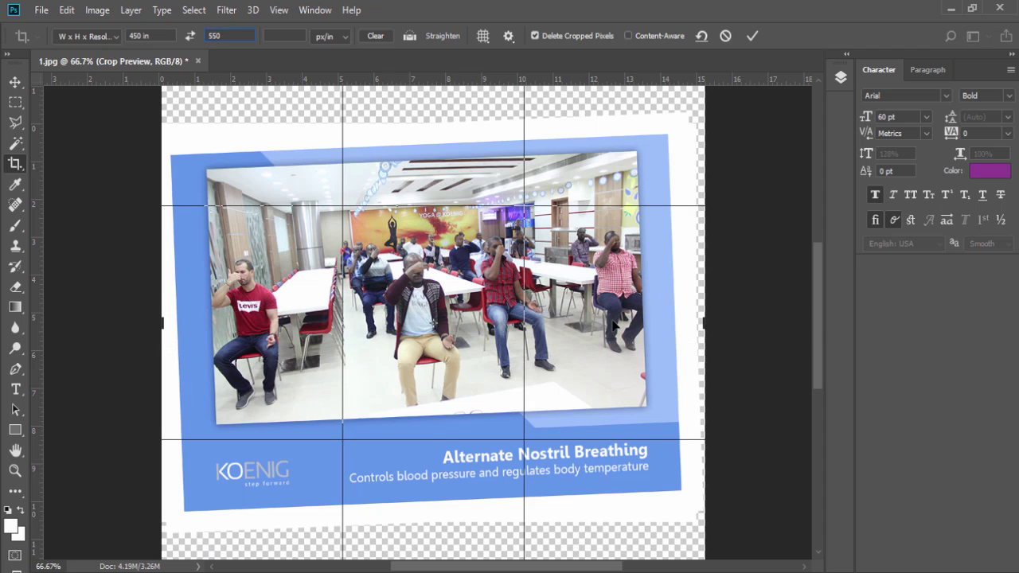
Clear the crop width and height values, keeping W x H x Resolution mode.
{"action": "double_click", "coordinate": [228, 34]}
{"action": "left_click", "coordinate": [151, 36]}
{"action": "key", "text": "BackSpace"}
{"action": "left_click", "coordinate": [83, 36]}
{"action": "left_click", "coordinate": [94, 62]}
Trim the crop's top and bottom edges back to the slide's height.
{"action": "key", "text": "ctrl+minus"}
{"action": "key", "text": "ctrl+minus"}
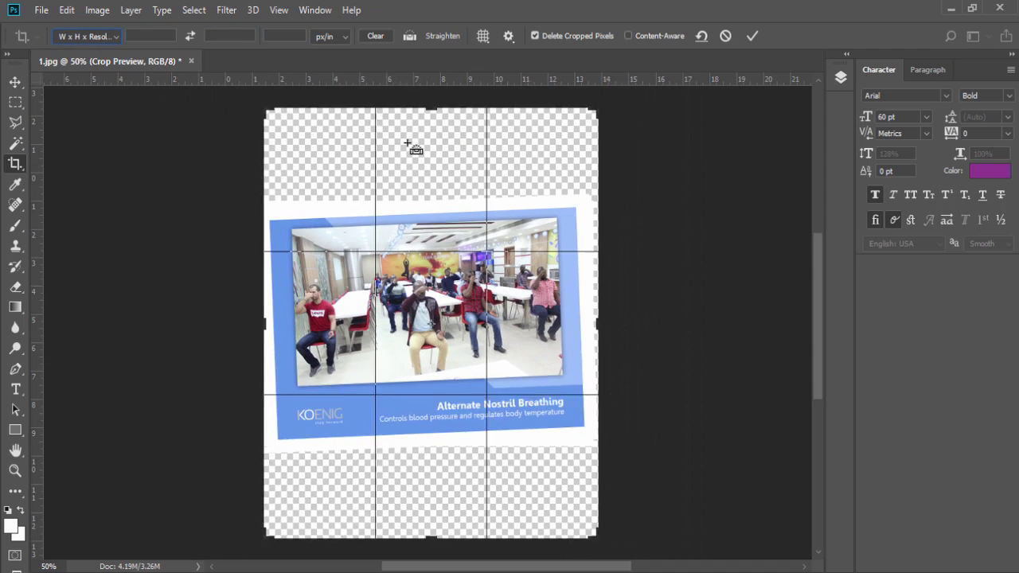
{"action": "left_click_drag", "start_coordinate": [422, 147], "coordinate": [436, 226]}
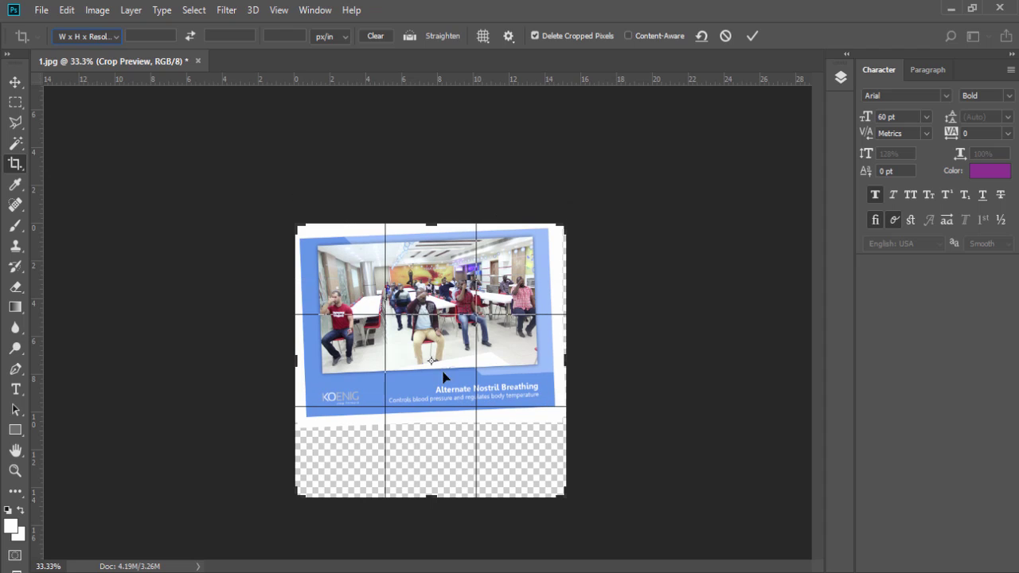
{"action": "left_click_drag", "start_coordinate": [435, 487], "coordinate": [435, 420]}
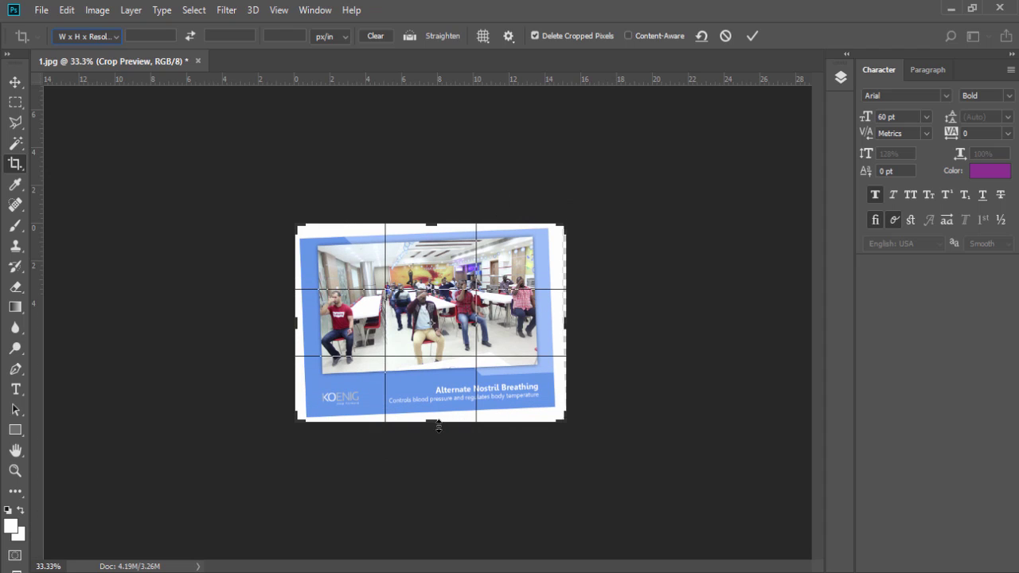
{"action": "key", "text": "ctrl+plus"}
{"action": "key", "text": "ctrl+plus"}
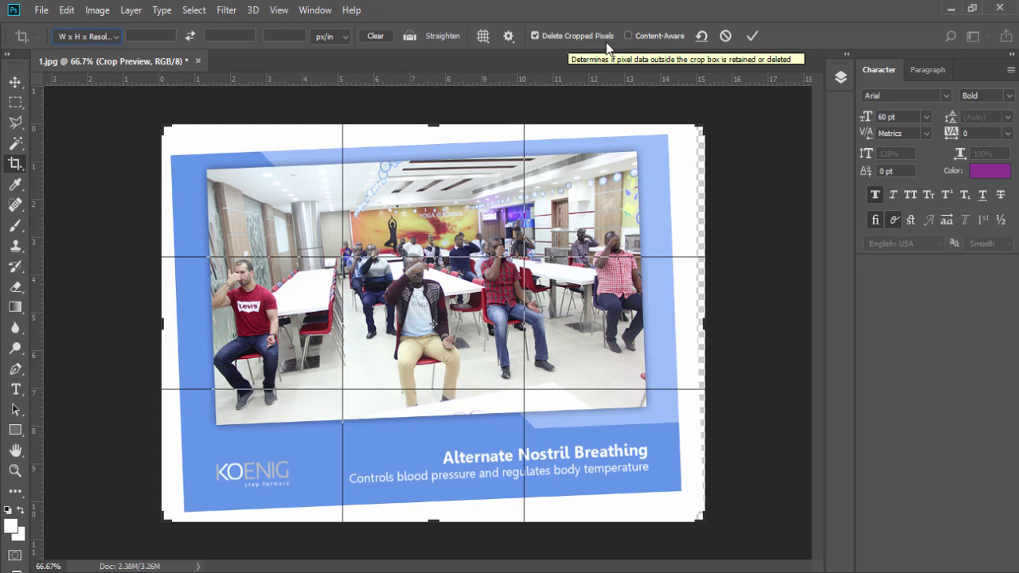
Straighten the slide about 2.4° and pull all crop edges in to its blue borders.
{"action": "mouse_move", "coordinate": [705, 322]}
{"action": "left_mouse_down"}
{"action": "mouse_move", "coordinate": [680, 321]}
{"action": "mouse_move", "coordinate": [694, 321]}
{"action": "left_mouse_up"}
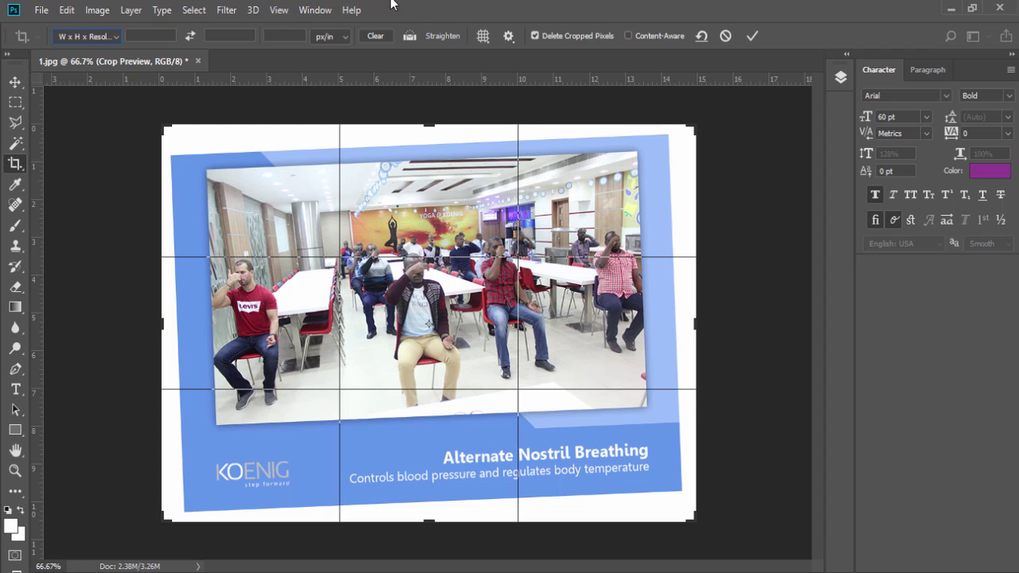
{"action": "left_click_drag", "start_coordinate": [170, 156], "coordinate": [653, 139]}
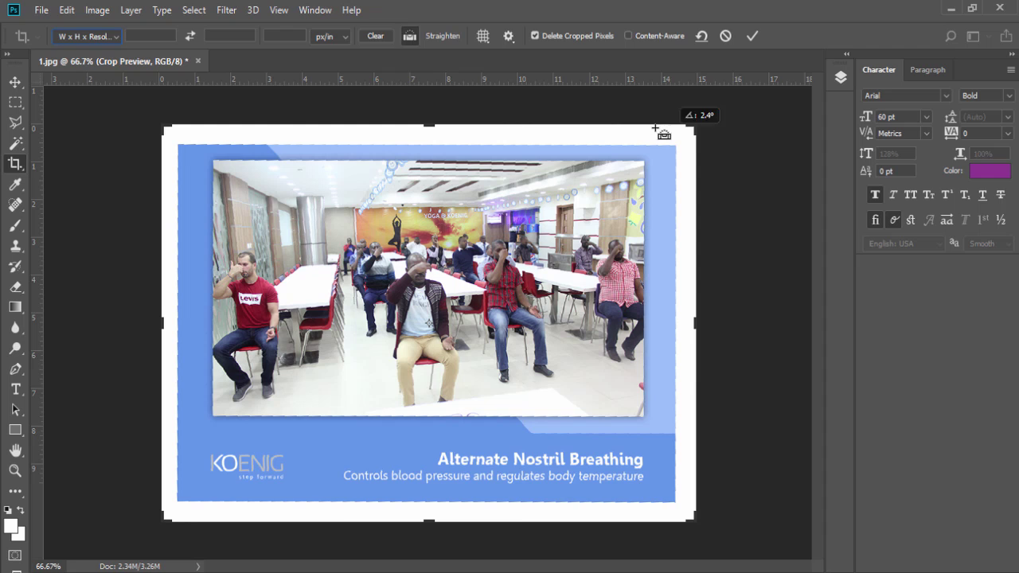
{"action": "left_click_drag", "start_coordinate": [697, 321], "coordinate": [649, 319]}
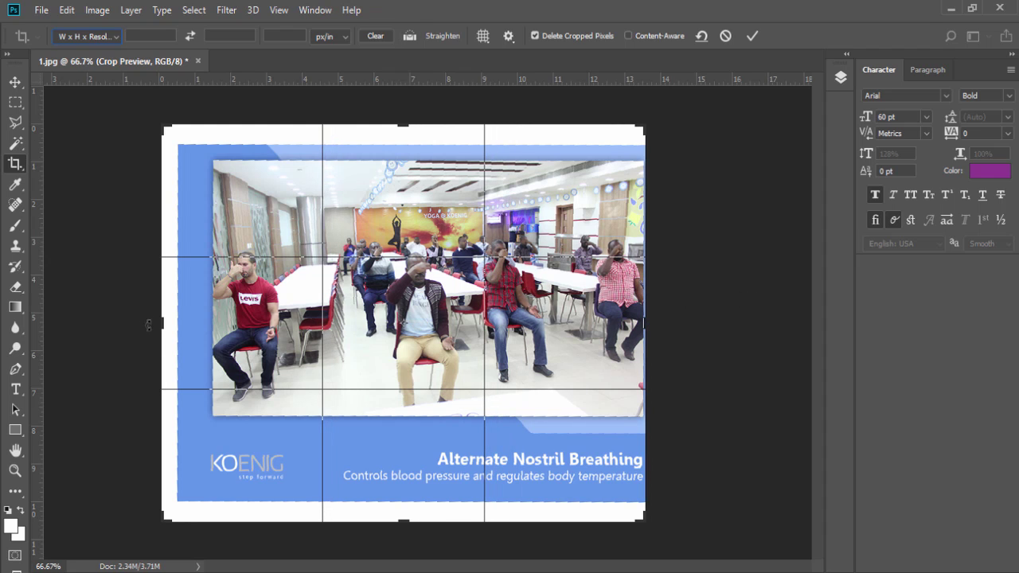
{"action": "left_click_drag", "start_coordinate": [162, 324], "coordinate": [209, 333]}
{"action": "left_click_drag", "start_coordinate": [430, 124], "coordinate": [439, 159]}
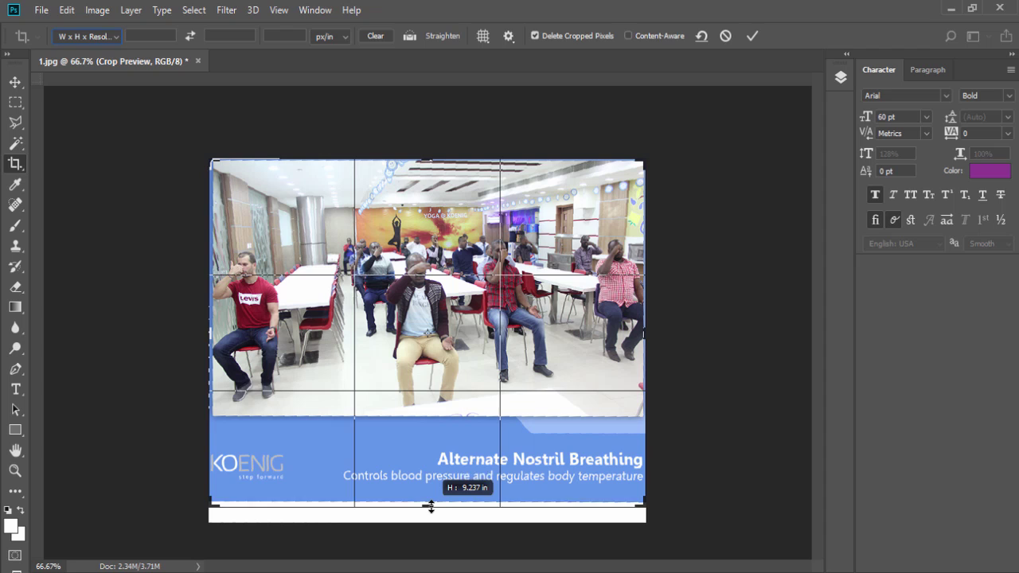
{"action": "left_click_drag", "start_coordinate": [430, 507], "coordinate": [434, 498]}
{"action": "key", "text": "ctrl+r"}
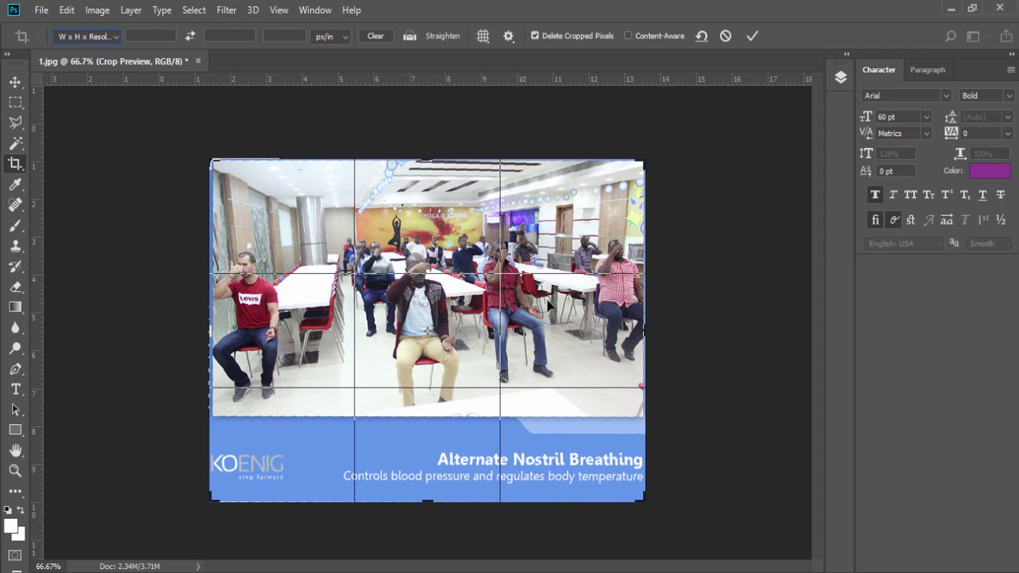
Commit the straightened crop and show the Layers panel with the Move tool active.
{"action": "left_click", "coordinate": [752, 36]}
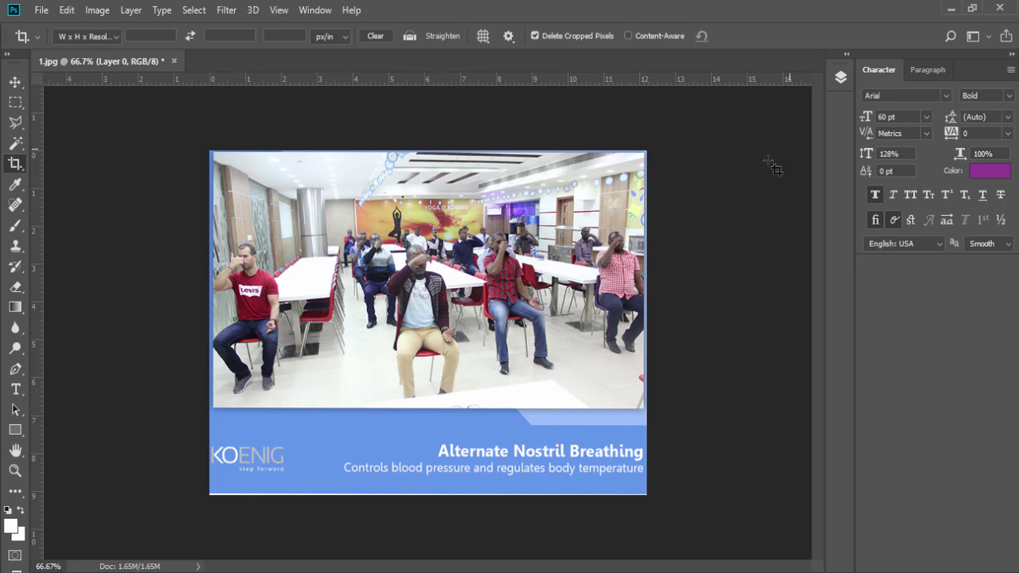
{"action": "left_click", "coordinate": [15, 82]}
{"action": "left_click", "coordinate": [313, 10]}
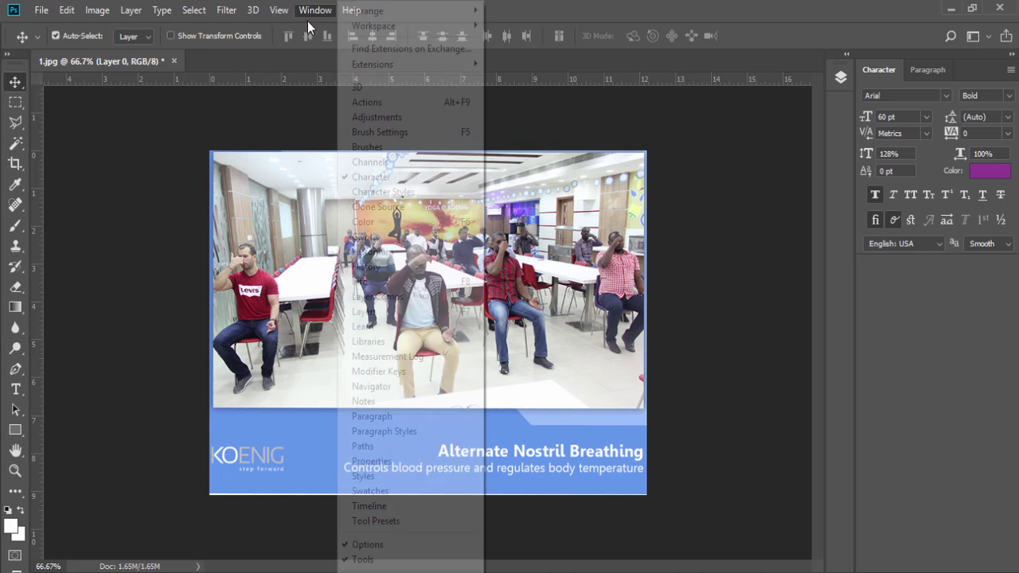
{"action": "left_click", "coordinate": [378, 316]}
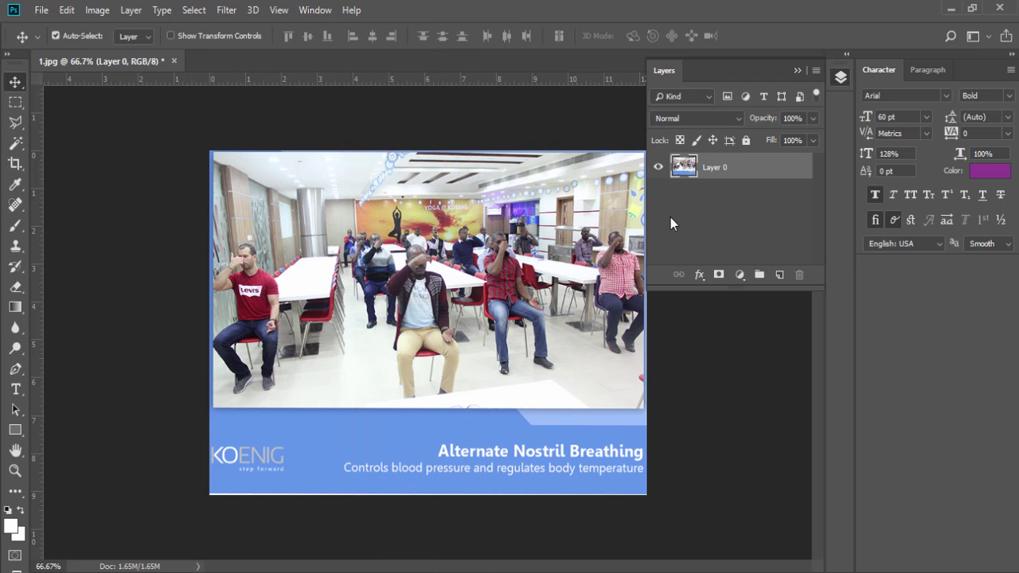
Drag Layer 0 around and back to the canvas corner, then close the Layers panel.
{"action": "left_click_drag", "start_coordinate": [430, 254], "coordinate": [529, 292]}
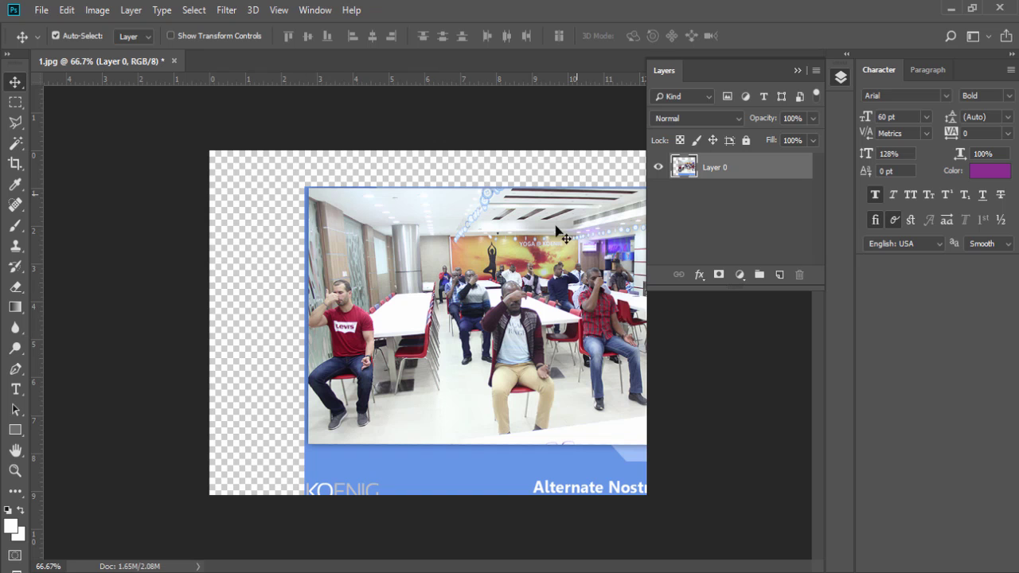
{"action": "left_click_drag", "start_coordinate": [495, 335], "coordinate": [440, 357]}
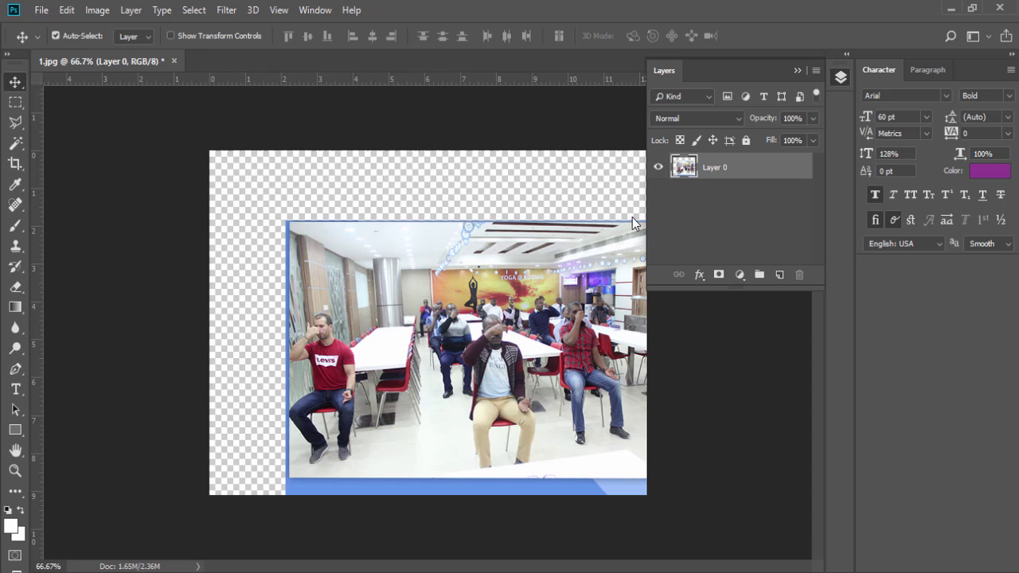
{"action": "left_click_drag", "start_coordinate": [408, 392], "coordinate": [328, 315]}
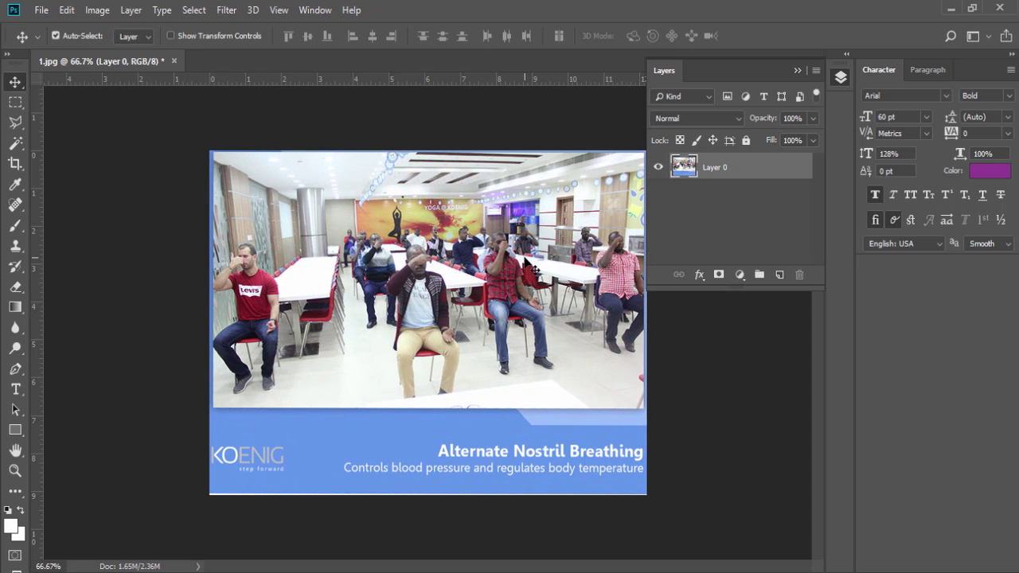
{"action": "right_click", "coordinate": [669, 72]}
{"action": "left_click", "coordinate": [718, 89]}
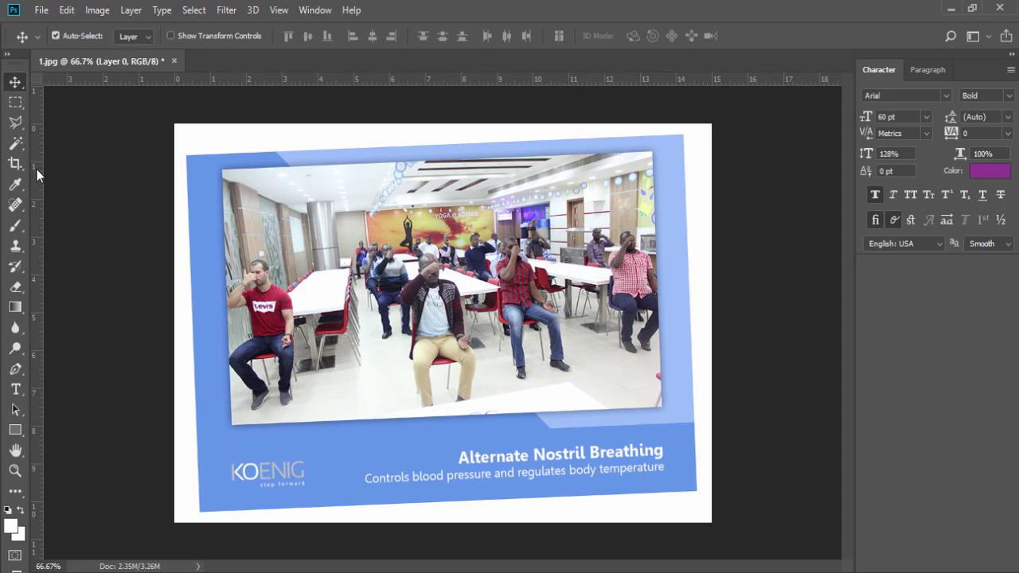
Straighten the slide along its top edge with Delete Cropped Pixels turned off.
{"action": "left_click", "coordinate": [15, 163]}
{"action": "left_click", "coordinate": [409, 38]}
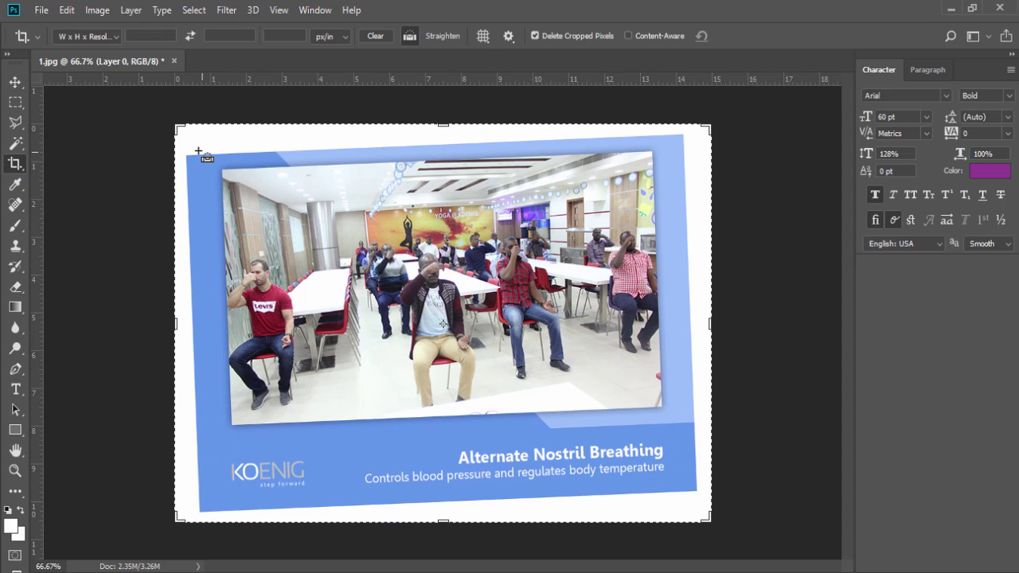
{"action": "left_click_drag", "start_coordinate": [187, 156], "coordinate": [680, 135]}
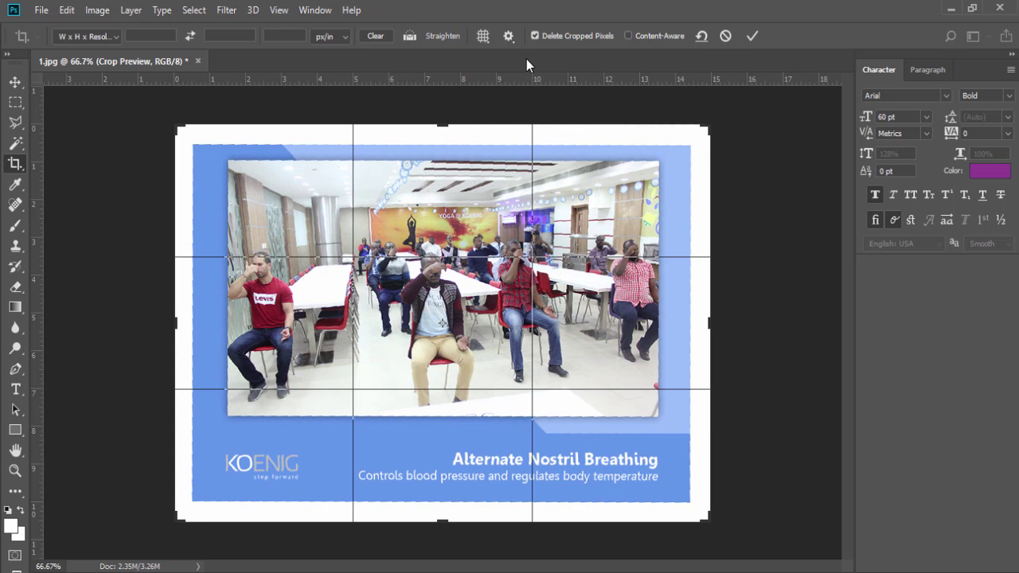
{"action": "left_click", "coordinate": [535, 35]}
Pull the crop's left, right, top and bottom edges in to the blue slide.
{"action": "left_click_drag", "start_coordinate": [174, 322], "coordinate": [203, 319]}
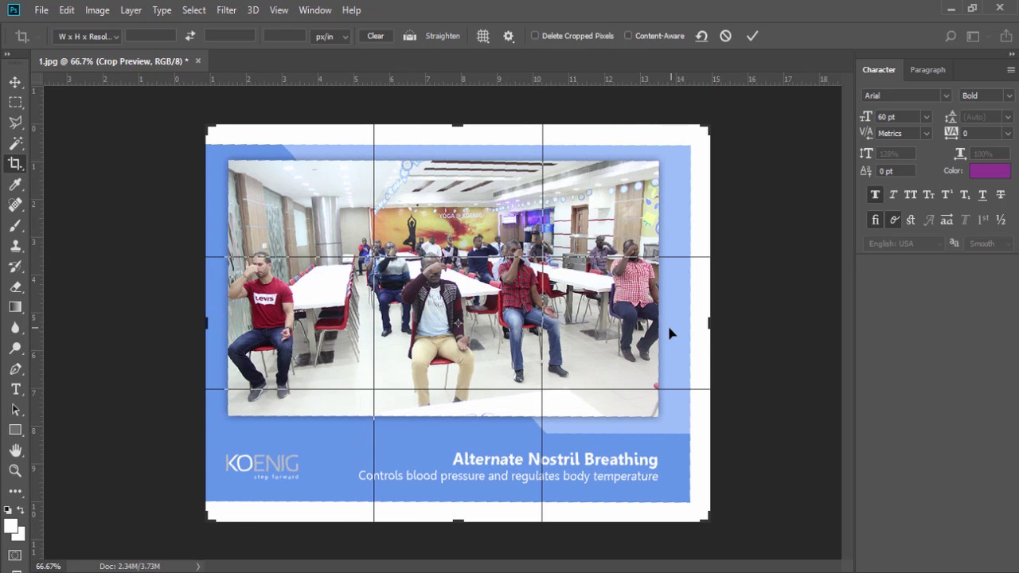
{"action": "left_click_drag", "start_coordinate": [707, 322], "coordinate": [665, 322]}
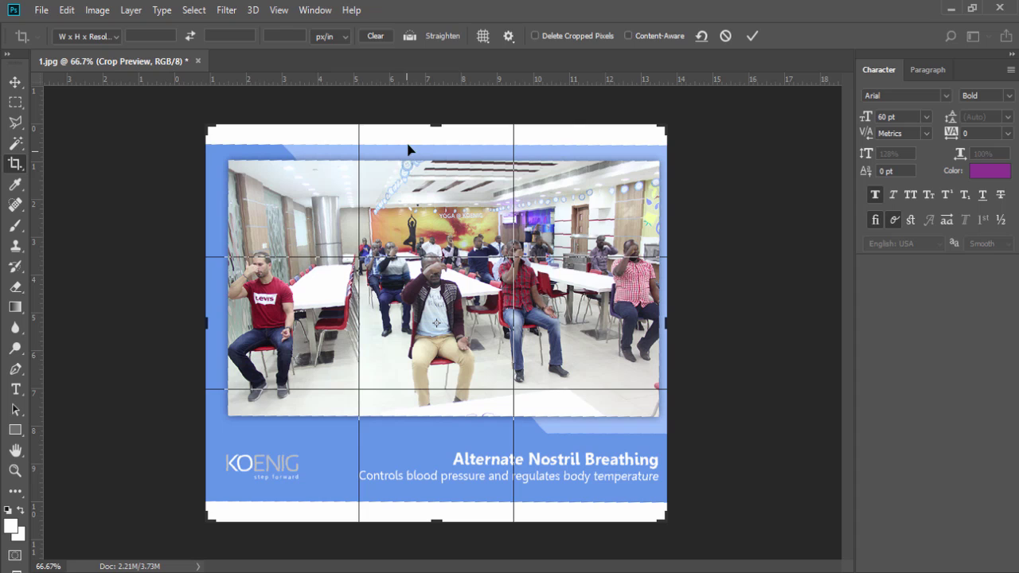
{"action": "left_click_drag", "start_coordinate": [432, 125], "coordinate": [434, 153]}
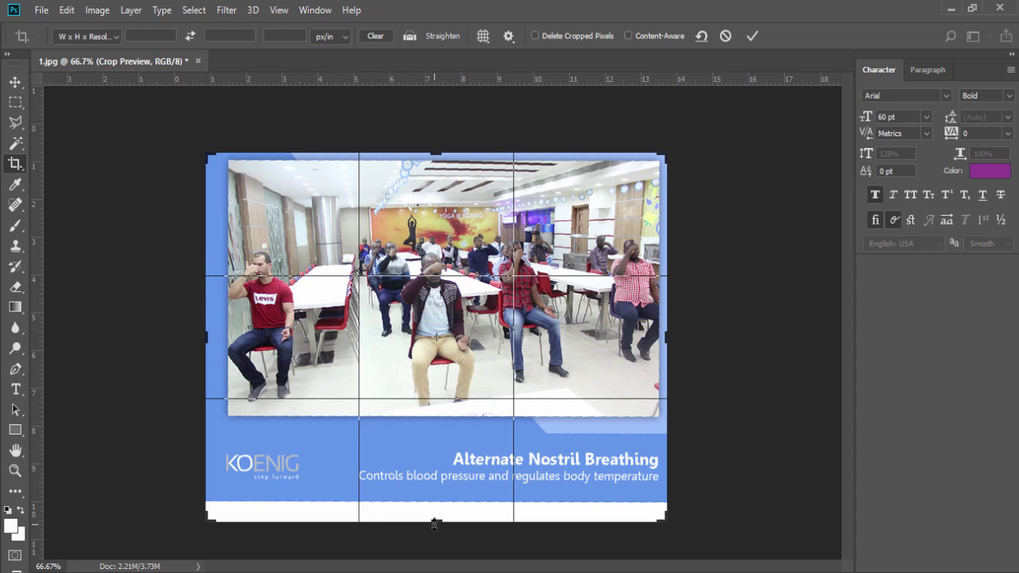
{"action": "left_click_drag", "start_coordinate": [434, 523], "coordinate": [434, 495]}
Commit the crop, then drag Layer 0 around the canvas and nudge it back into place.
{"action": "left_click", "coordinate": [752, 36]}
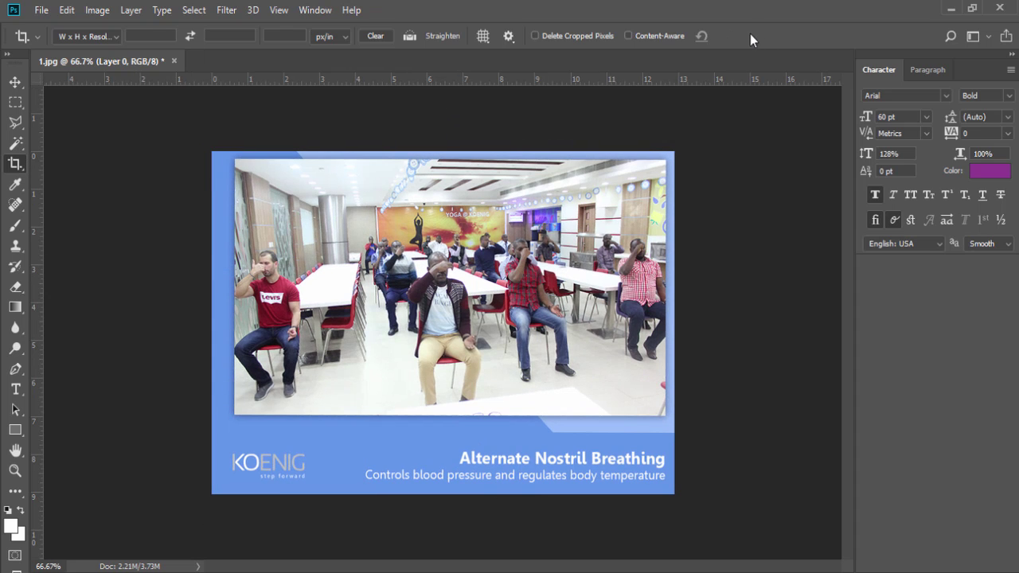
{"action": "left_click", "coordinate": [15, 82]}
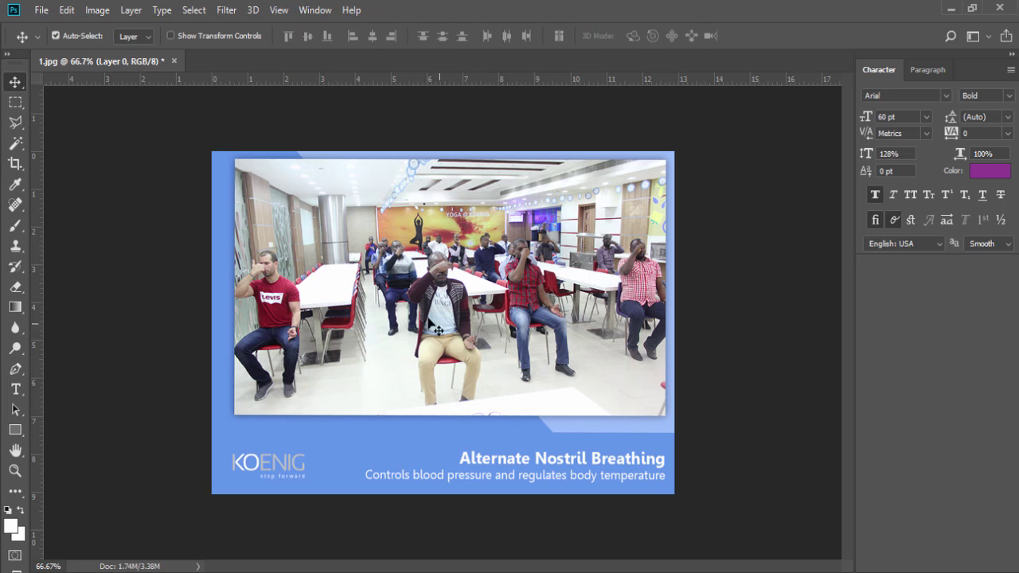
{"action": "left_click_drag", "start_coordinate": [334, 251], "coordinate": [555, 208]}
{"action": "left_click_drag", "start_coordinate": [527, 350], "coordinate": [425, 357]}
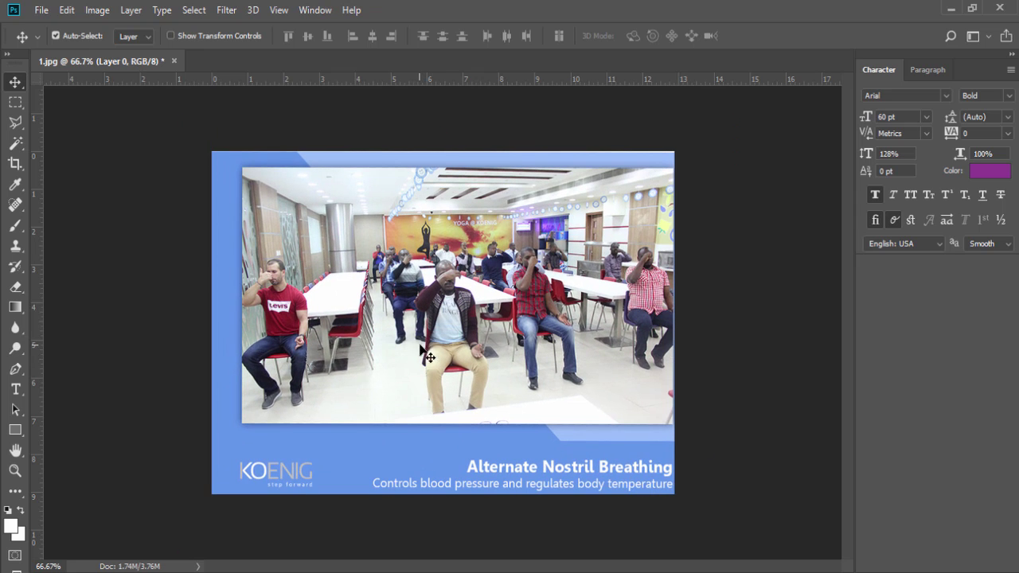
{"action": "mouse_move", "coordinate": [493, 350]}
{"action": "left_mouse_down"}
{"action": "mouse_move", "coordinate": [484, 351]}
{"action": "mouse_move", "coordinate": [501, 339]}
{"action": "left_mouse_up"}
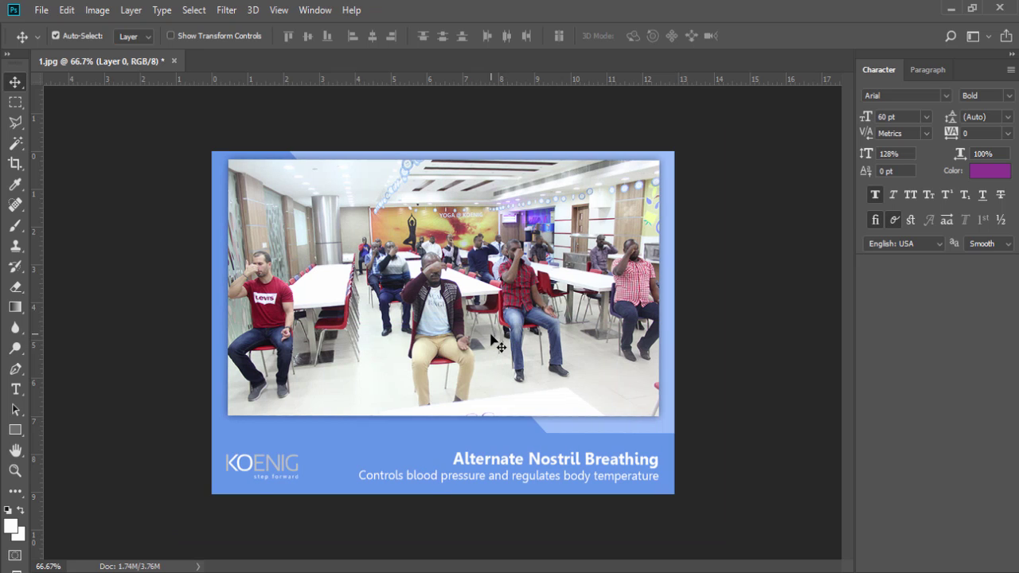
Commit the earlier crop, then widen the canvas leftward using a Content-Aware crop that fills the new strip.
{"action": "left_click", "coordinate": [18, 161]}
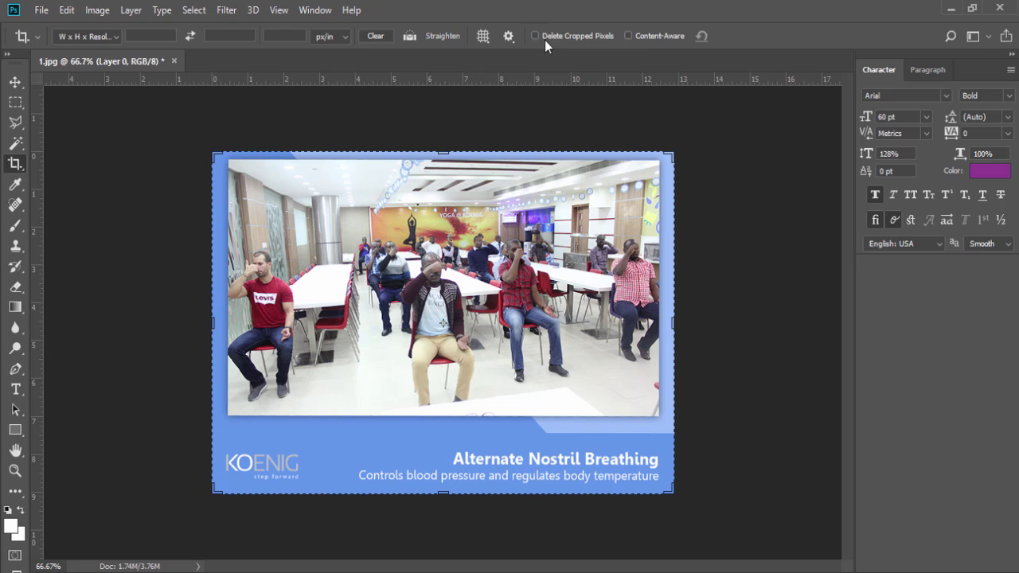
{"action": "left_click", "coordinate": [15, 82]}
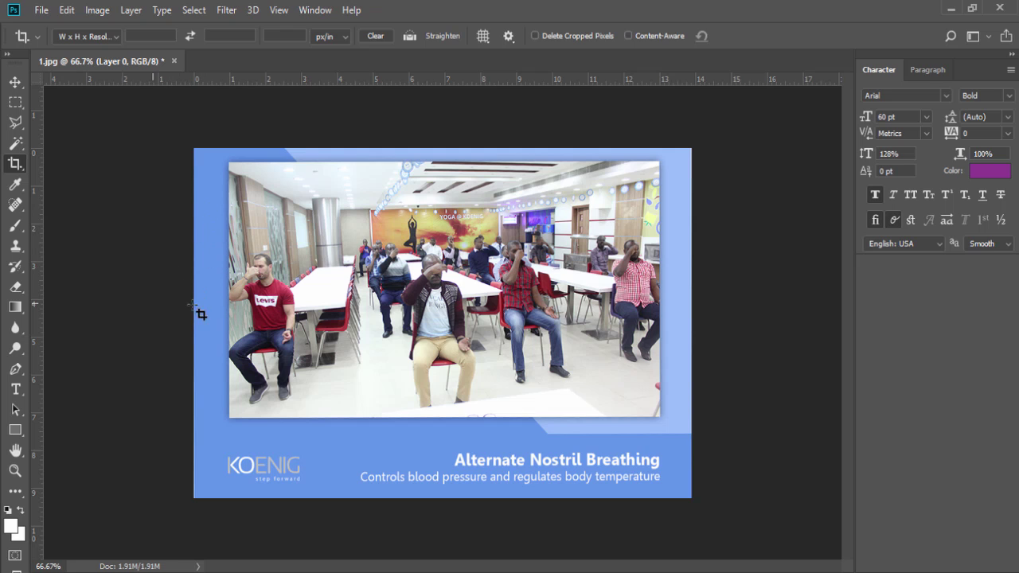
{"action": "left_click", "coordinate": [20, 166]}
{"action": "left_click_drag", "start_coordinate": [198, 321], "coordinate": [169, 322]}
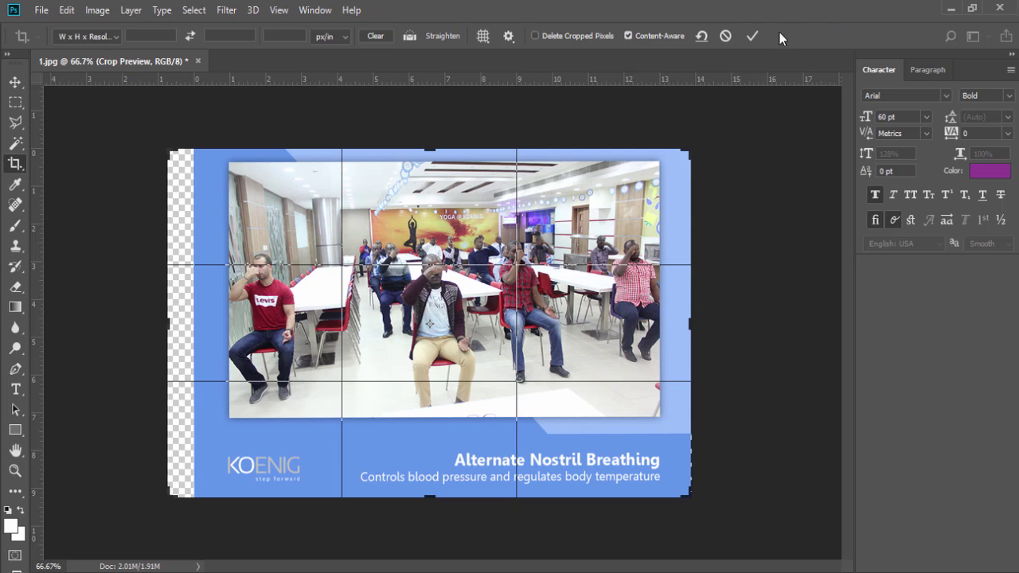
{"action": "left_click", "coordinate": [755, 36]}
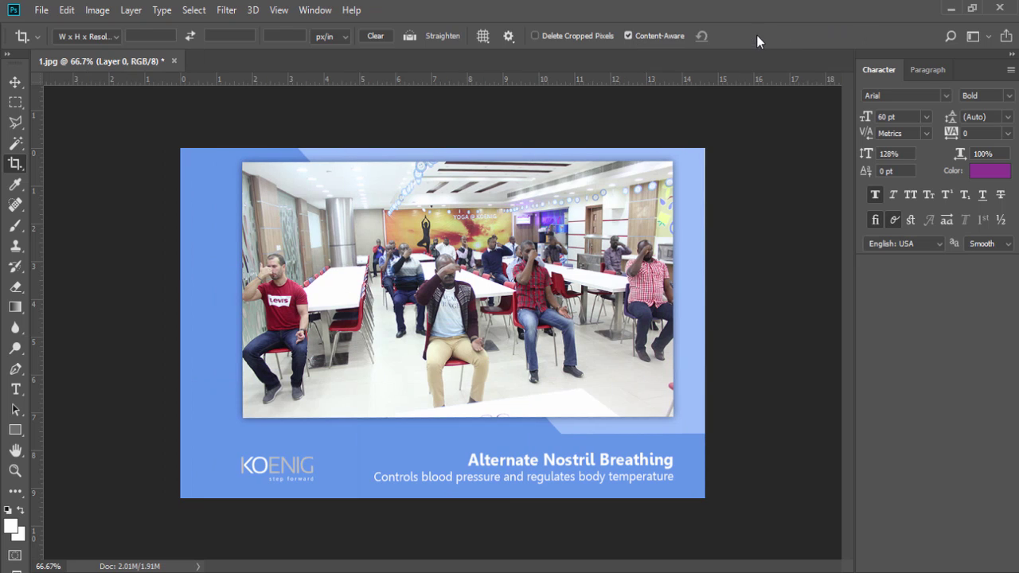